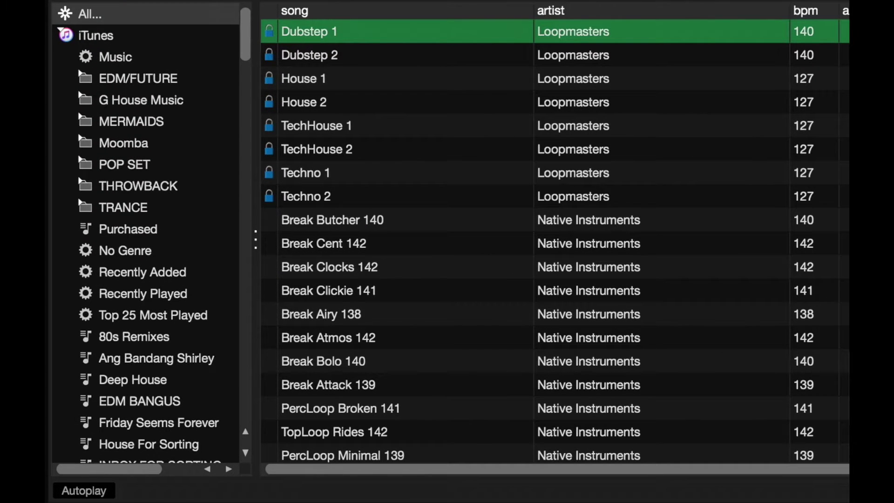
Step: Load Bonnie Bailey's 'Kingdom of Pretty (Eric Kupper Mix)' from iTunes Purchased onto deck 1
left_click(103, 35)
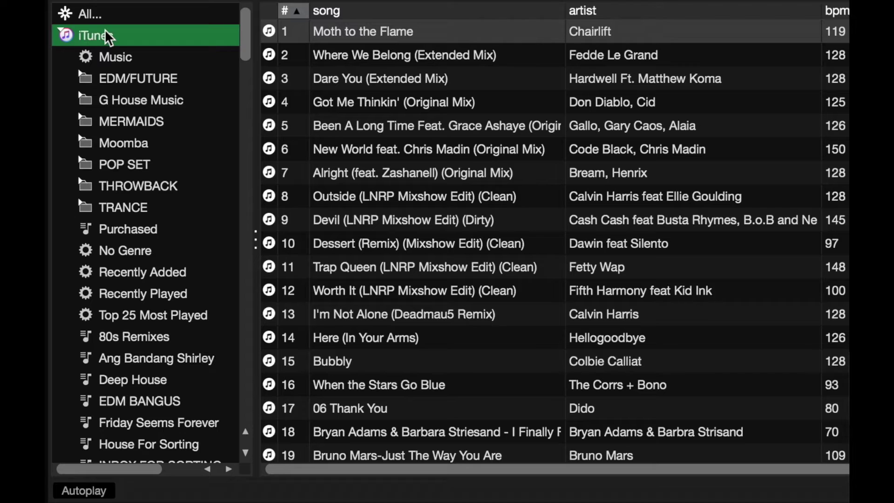
left_click(164, 228)
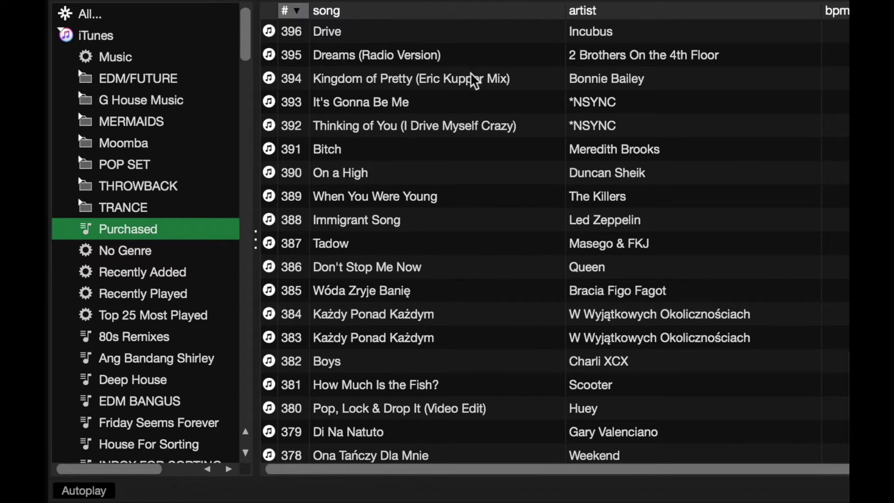
left_click(455, 79)
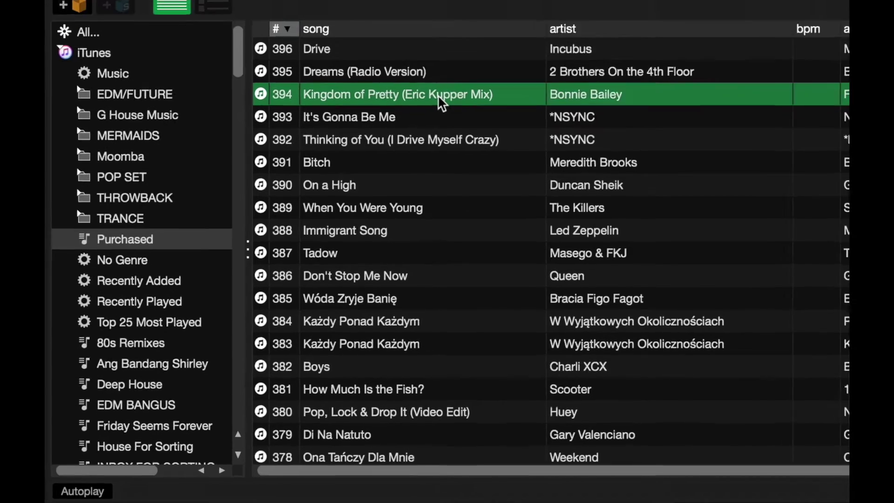
mouse_move(453, 79)
left_mouse_down()
mouse_move(222, 69)
mouse_move(219, 54)
left_mouse_up()
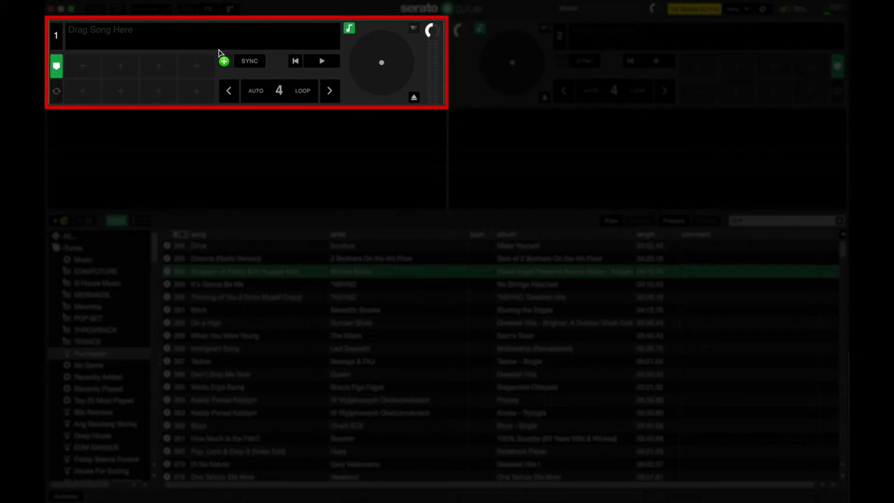
left_click_drag(219, 53, 219, 49)
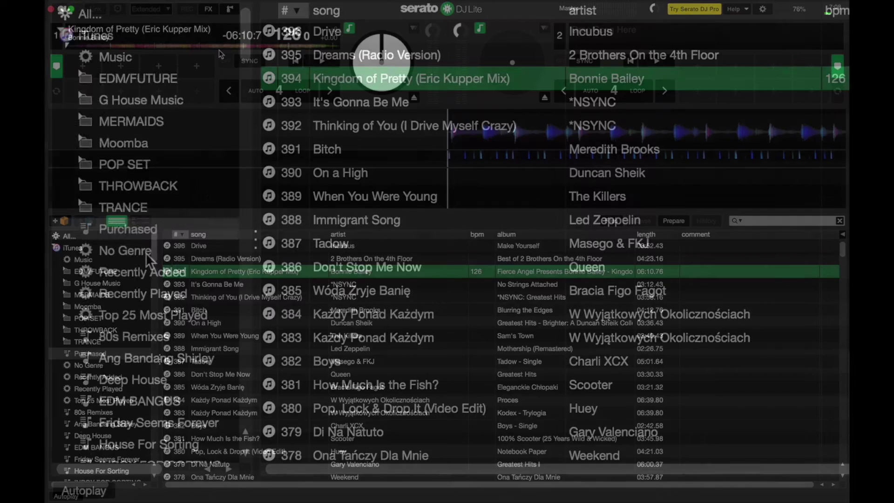
scroll(146, 255, "down", 2)
scroll(146, 255, "down", 2)
scroll(146, 255, "down", 4)
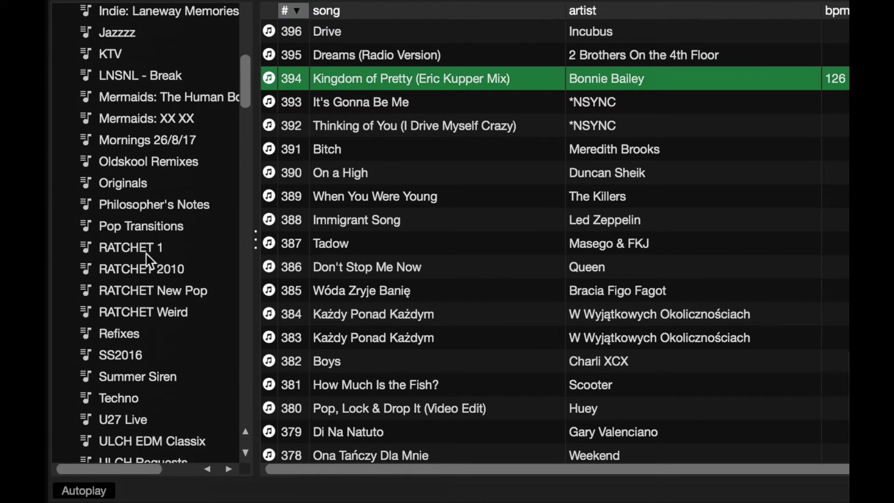
scroll(146, 254, "down", 3)
scroll(146, 254, "down", 2)
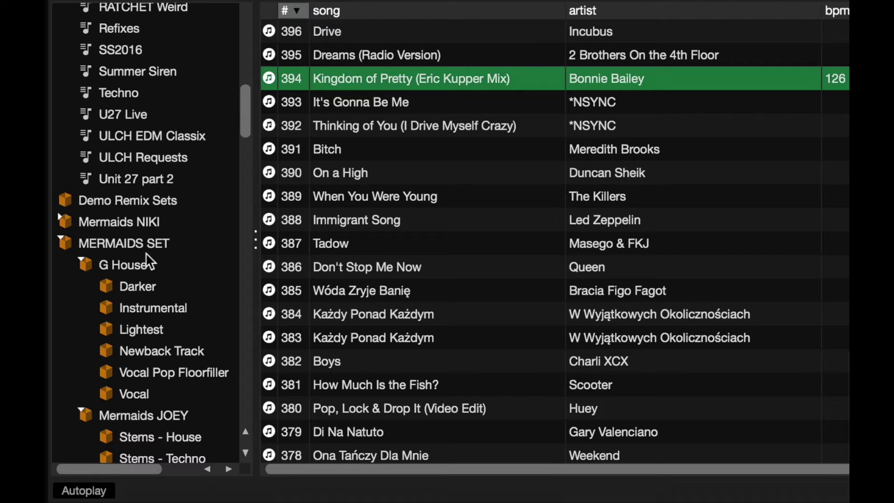
scroll(147, 254, "down", 2)
scroll(145, 255, "down", 2)
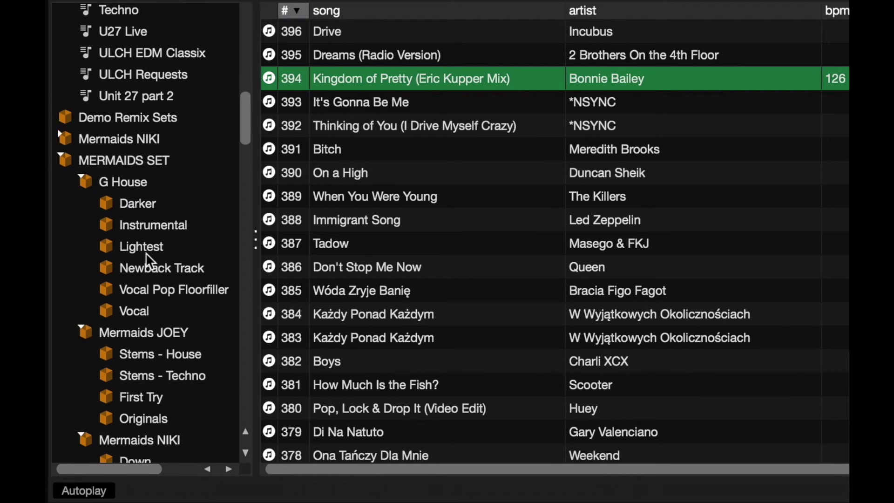
Step: Load 'On the Wall (Radio Mix)' from the Lightest crate onto deck 2
left_click(145, 245)
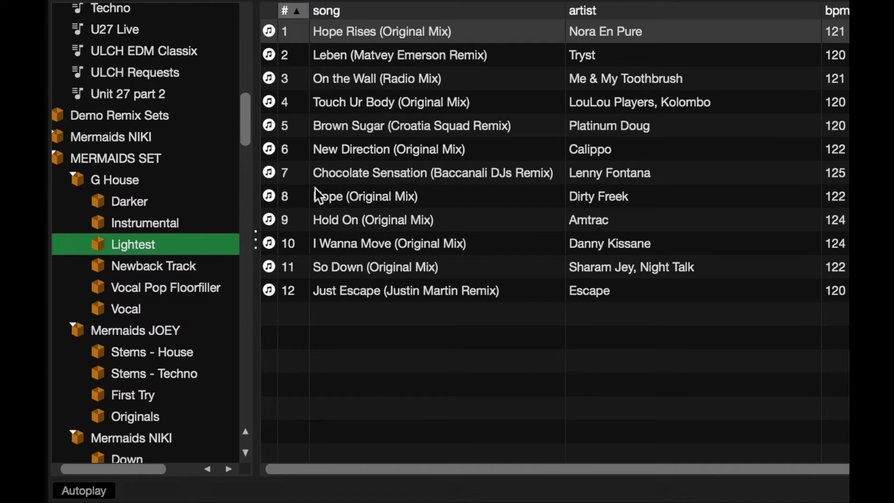
left_click(416, 81)
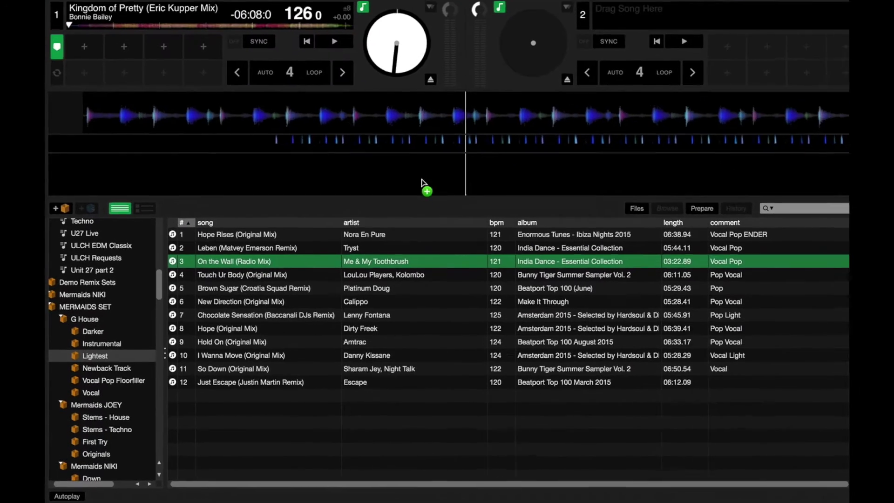
mouse_move(415, 81)
left_mouse_down()
mouse_move(617, 100)
mouse_move(646, 72)
left_mouse_up()
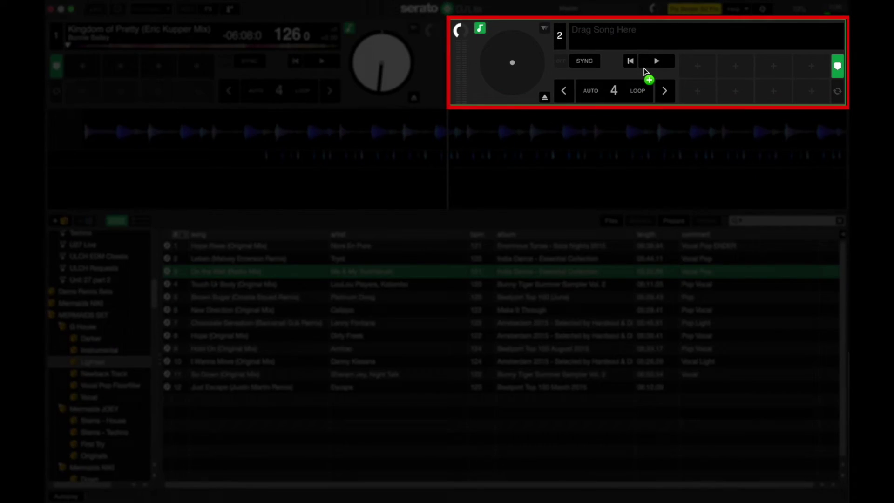
left_click_drag(646, 72, 646, 72)
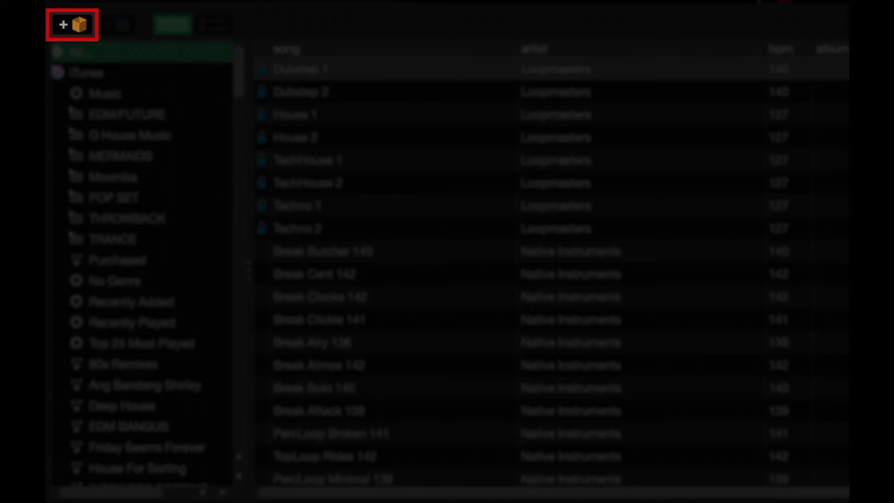
Step: Add an empty crate named 'crate 2' and select it
left_click(75, 26)
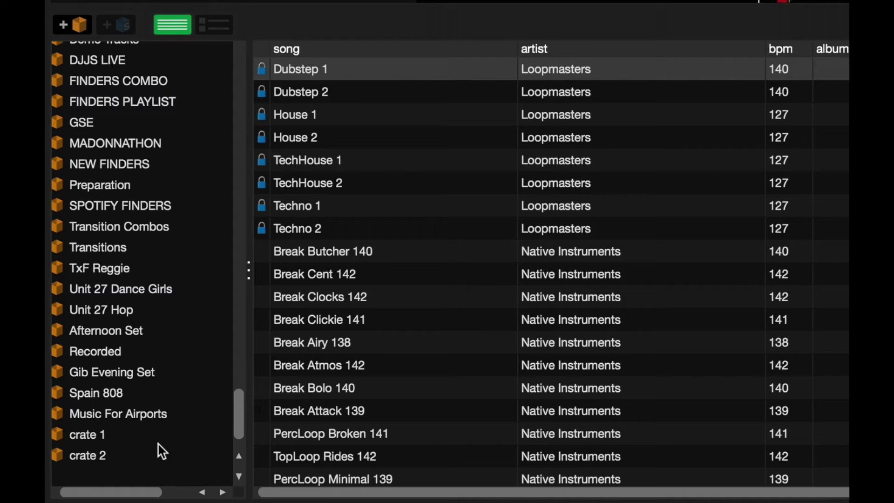
left_click(150, 456)
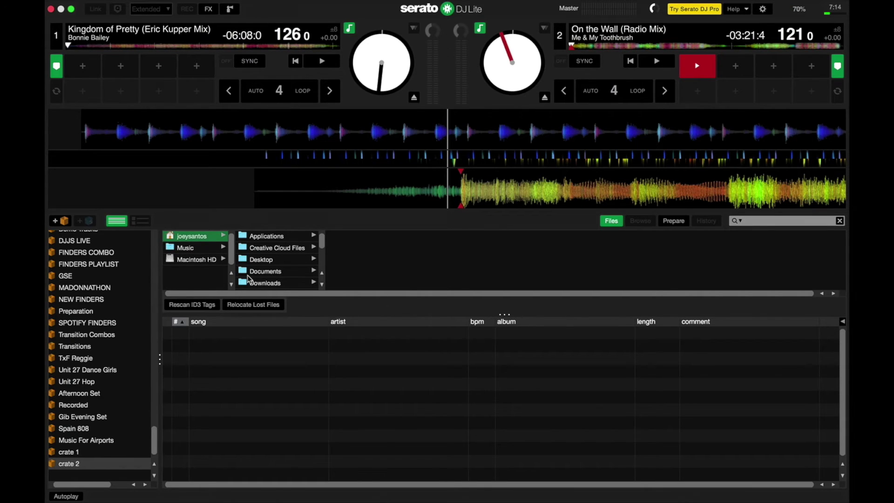
Step: Browse the Music folder in the file browser, then return to the home folder
left_click(212, 251)
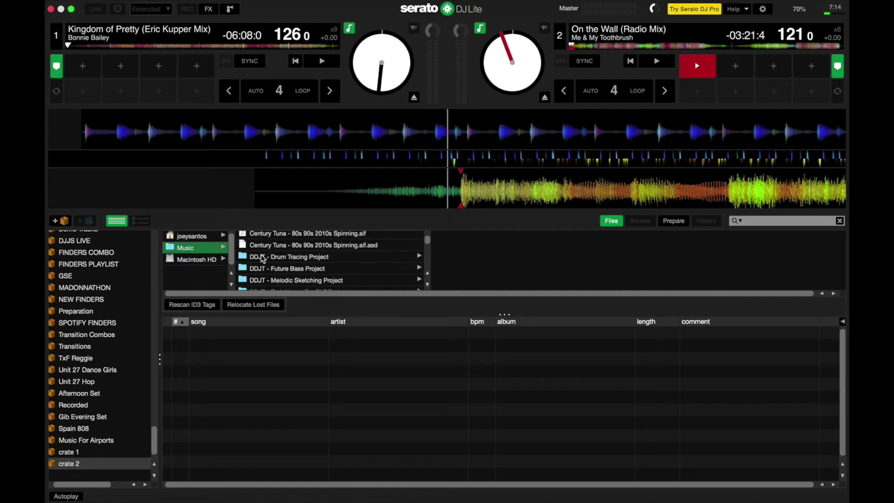
left_click(209, 240)
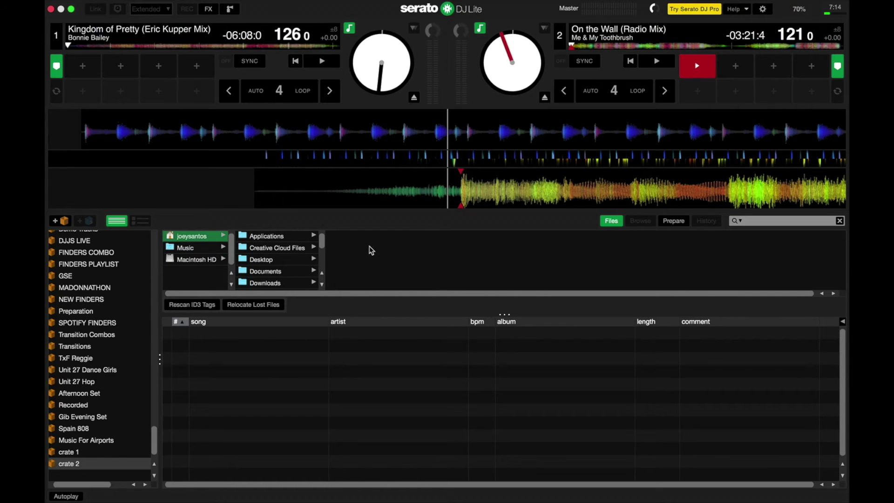
Step: Add 'Twisted' and 'I'm So Into You' from SPOTIFY FINDERS to the Prepare list
left_click(674, 221)
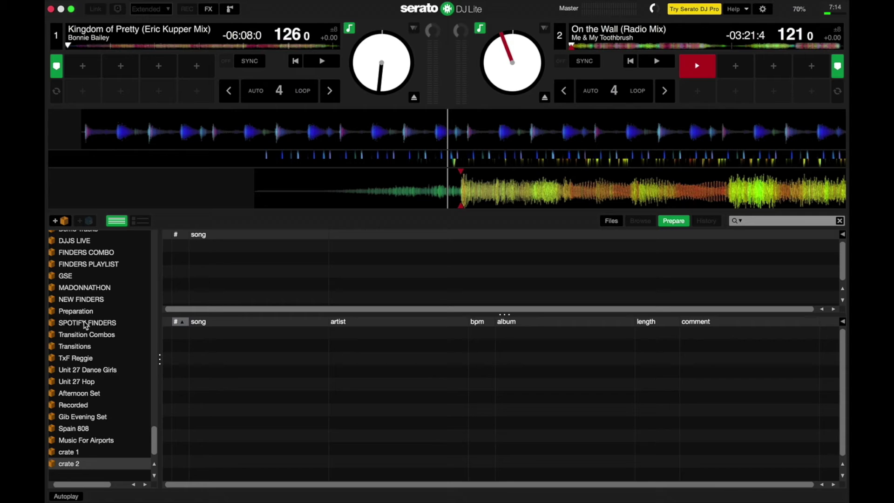
left_click(85, 323)
mouse_move(257, 371)
left_mouse_down()
mouse_move(336, 374)
mouse_move(290, 287)
left_mouse_up()
left_click_drag(271, 396, 286, 287)
scroll(98, 335, "up", 5)
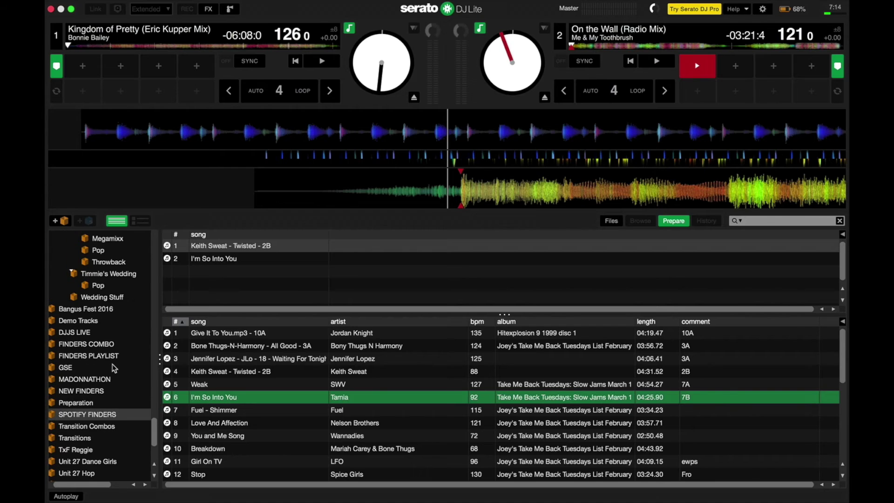
Step: Add 'Say What You Want' and 'Time After Time' from FINDERS COMBO, then select all four
left_click(103, 334)
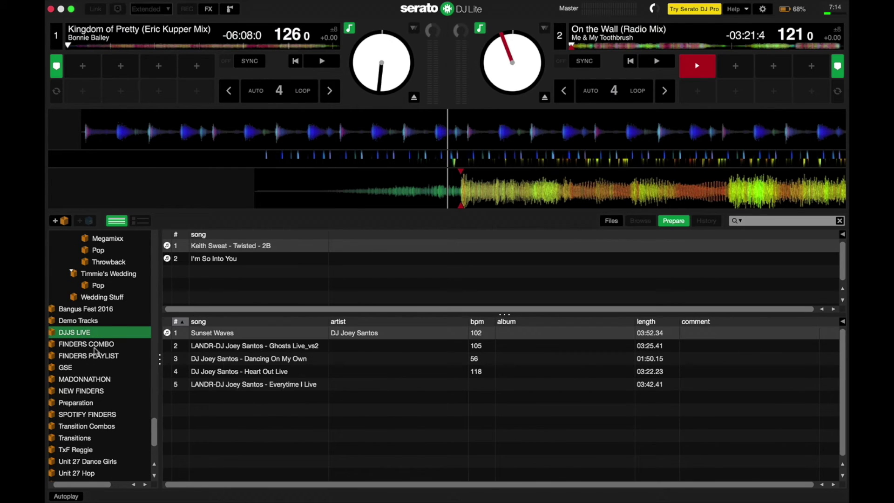
left_click(94, 347)
left_click_drag(237, 389, 308, 300)
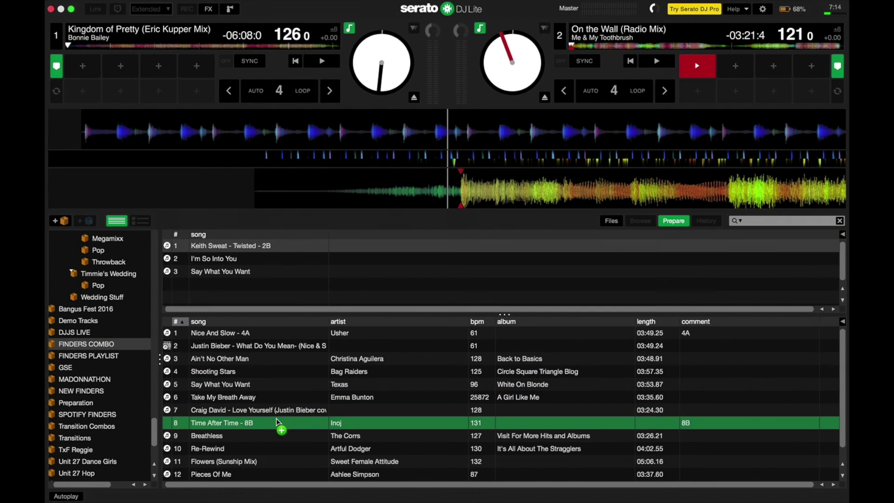
left_click_drag(264, 422, 295, 282)
scroll(102, 350, "up", 10)
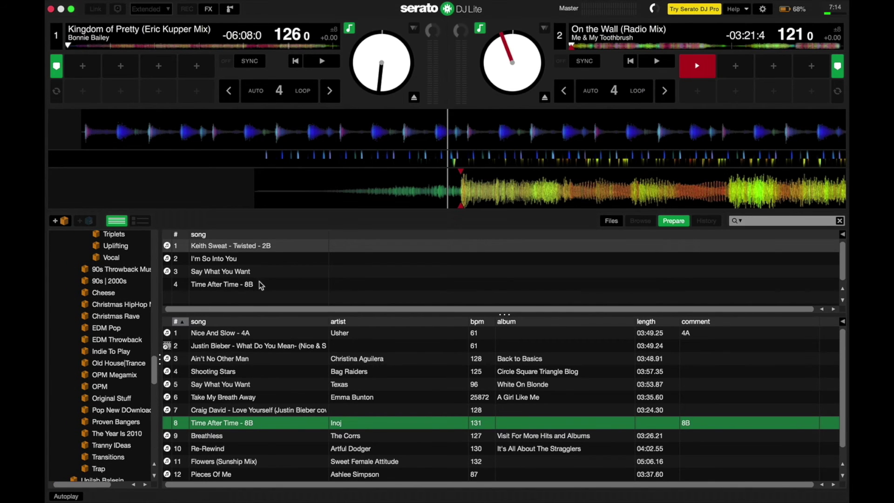
key("super+a")
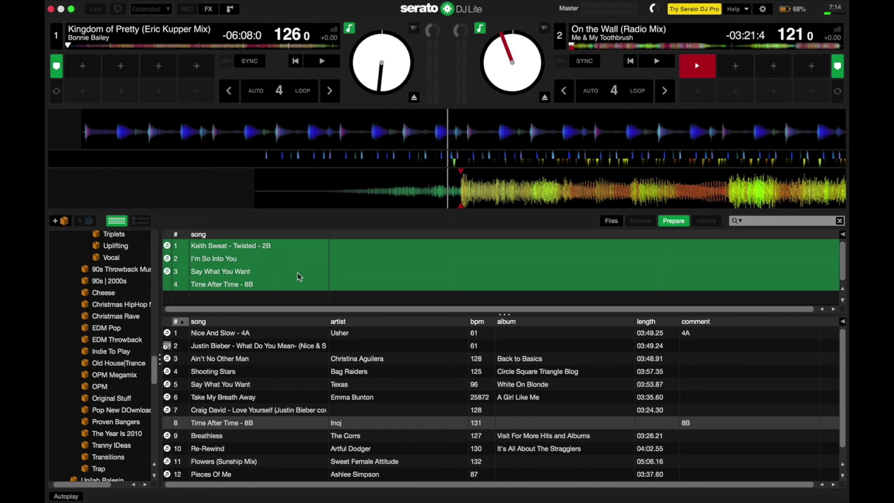
scroll(101, 336, "up", 5)
scroll(101, 336, "up", 5)
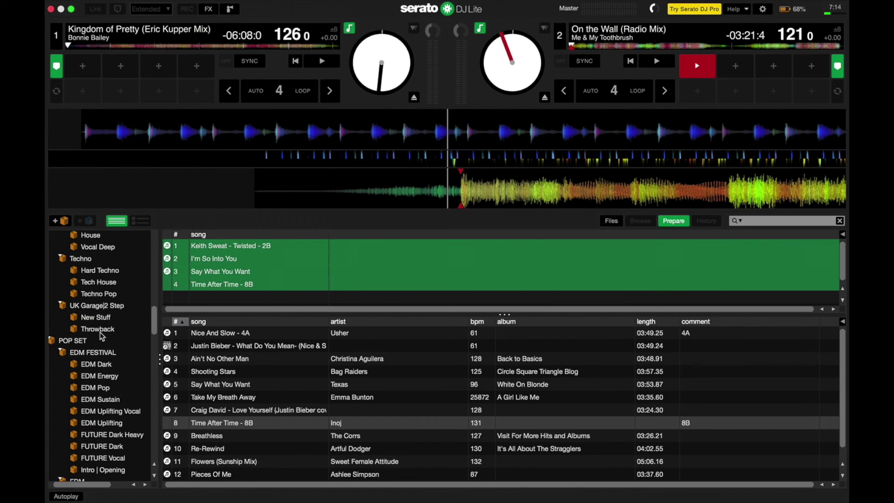